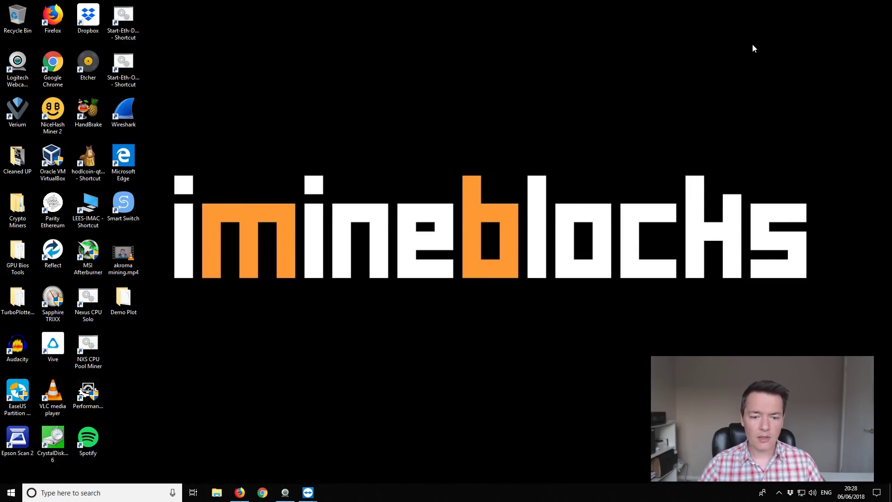
Bring up the RISKYFIRE-W10 remote desktop in TeamViewer and maximise its window.
mouse_move(307, 497)
click(346, 467)
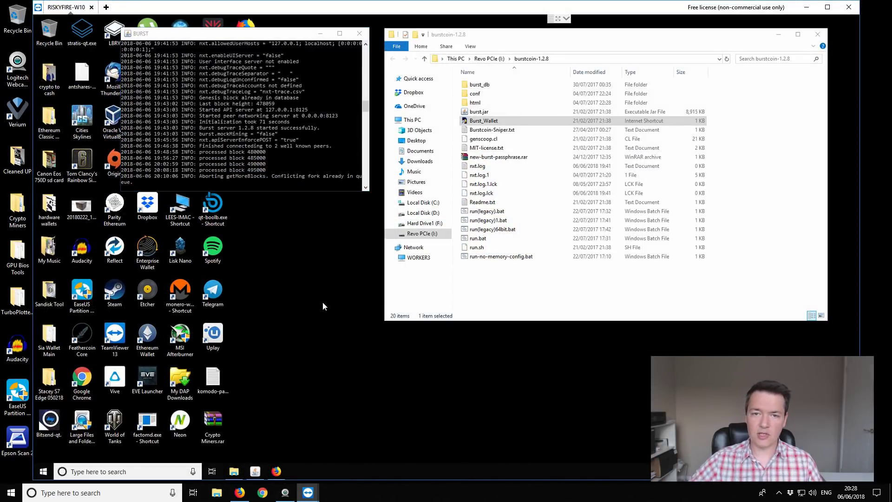
click(827, 7)
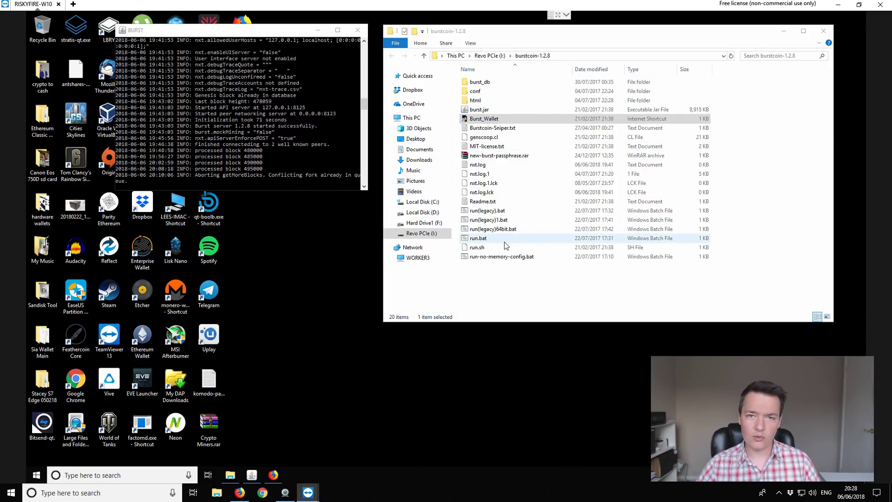
Bring the Firefox window with the BURST Wallet dashboard to the front.
click(275, 476)
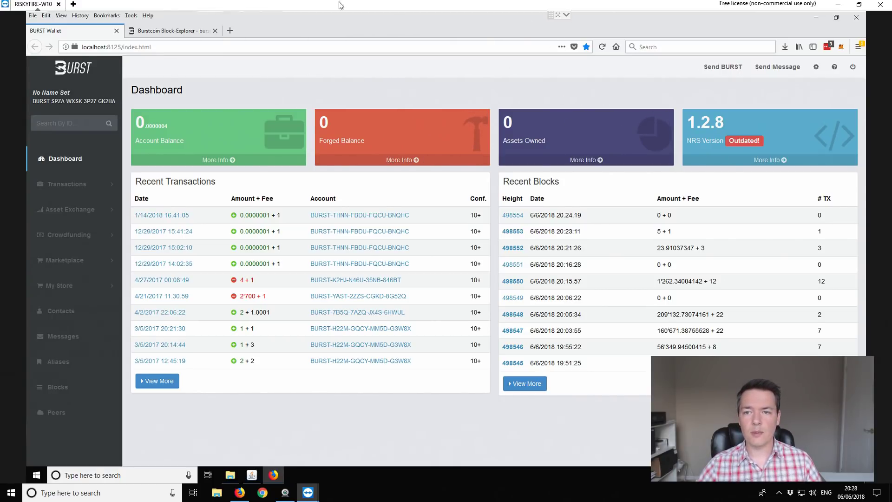
Close the wallet browser's two tabs, stop the Burst server with Ctrl+C, and select burst_db.
click(859, 21)
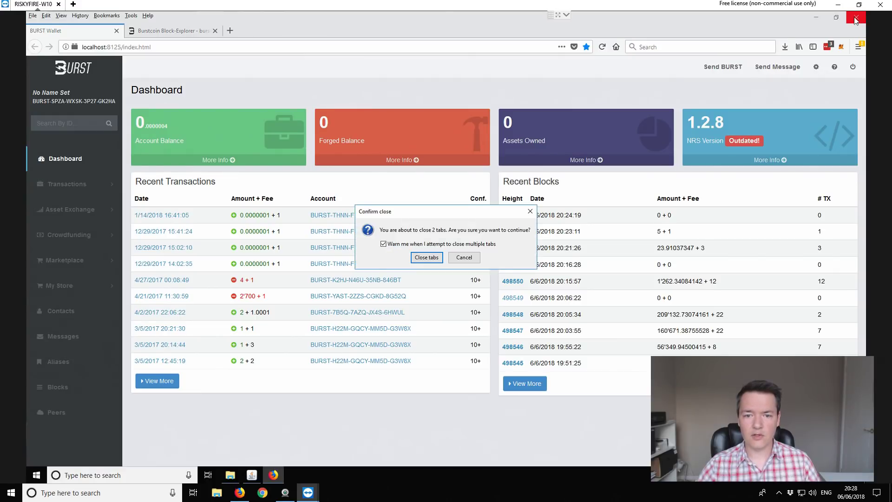
click(426, 257)
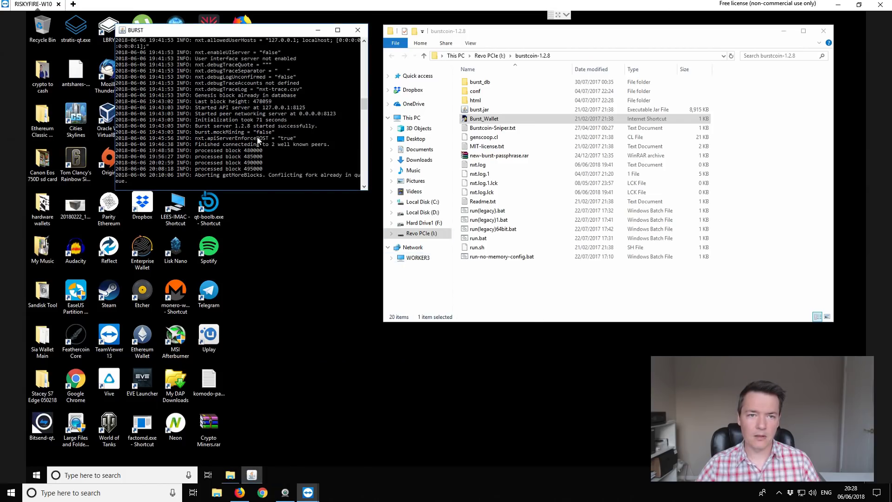
key(ctrl+c)
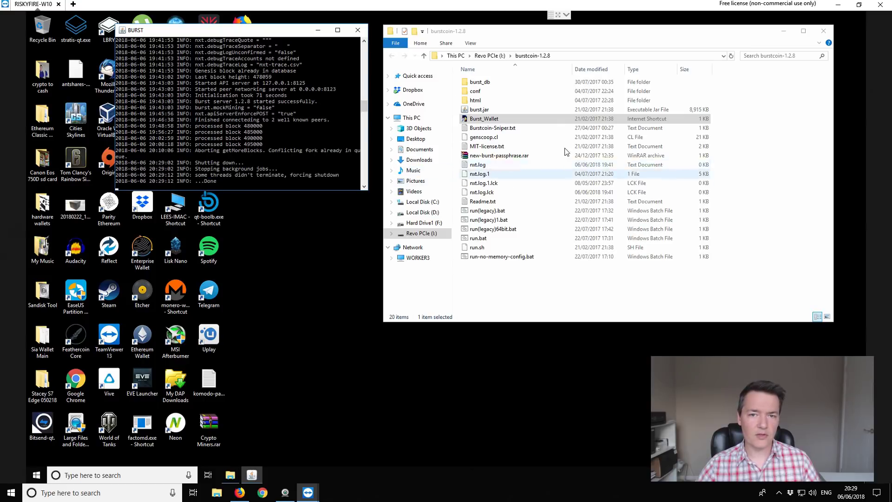
click(493, 88)
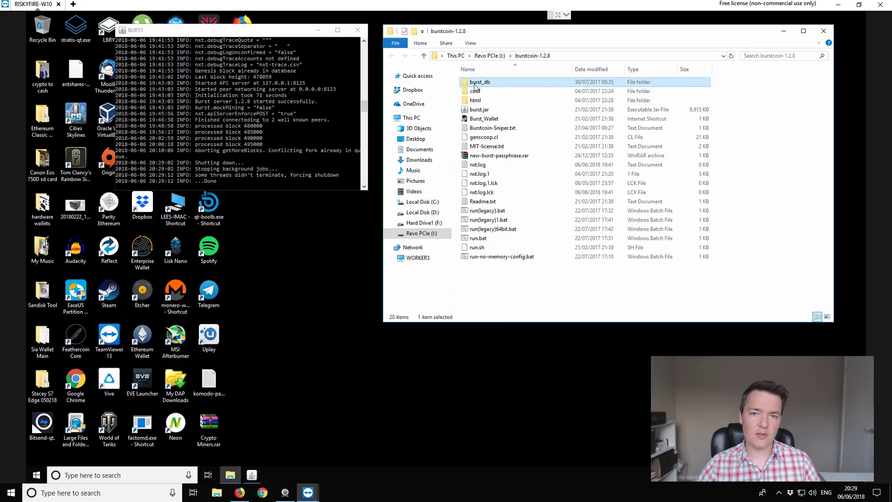
mouse_move(488, 86)
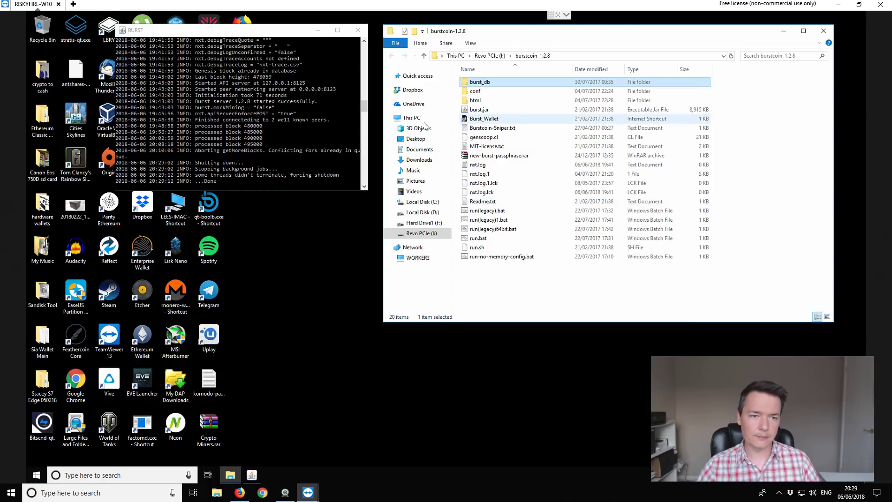
Read the Weekly Burst Report #39 article in Firefox, scrolling through its metrics and BRS 2.2.0 news.
click(240, 495)
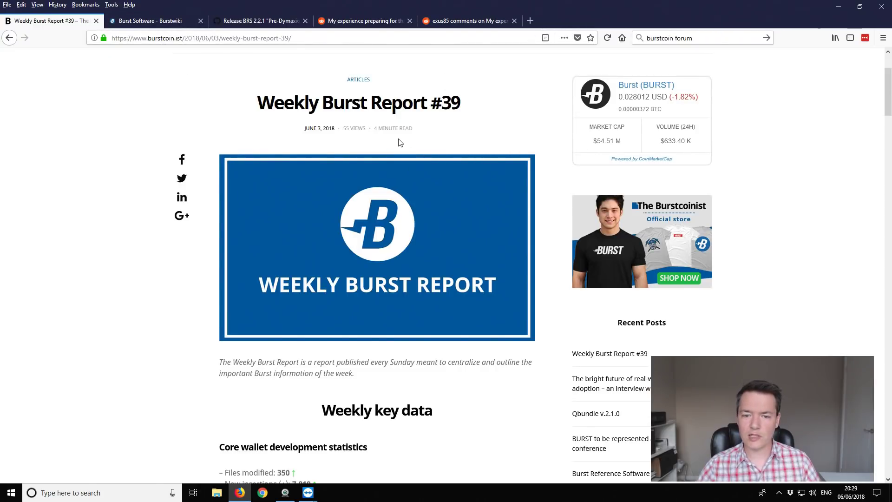
scroll(400, 142, down, 7)
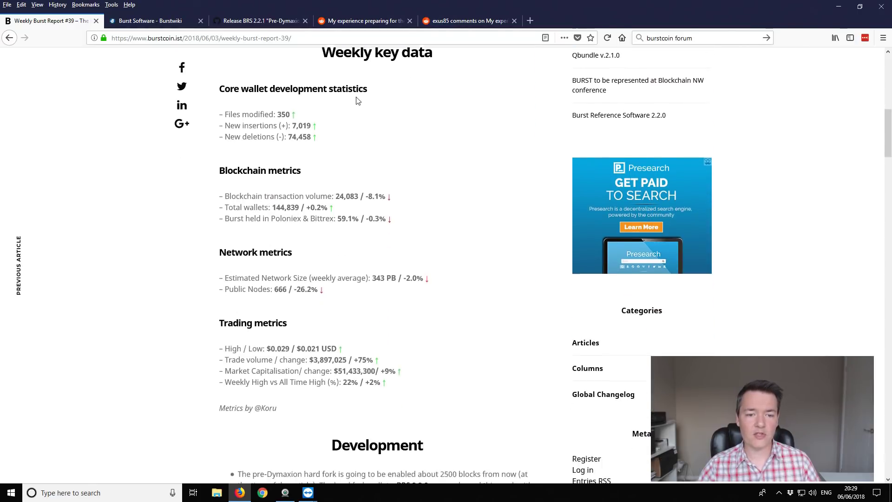
scroll(389, 283, down, 2)
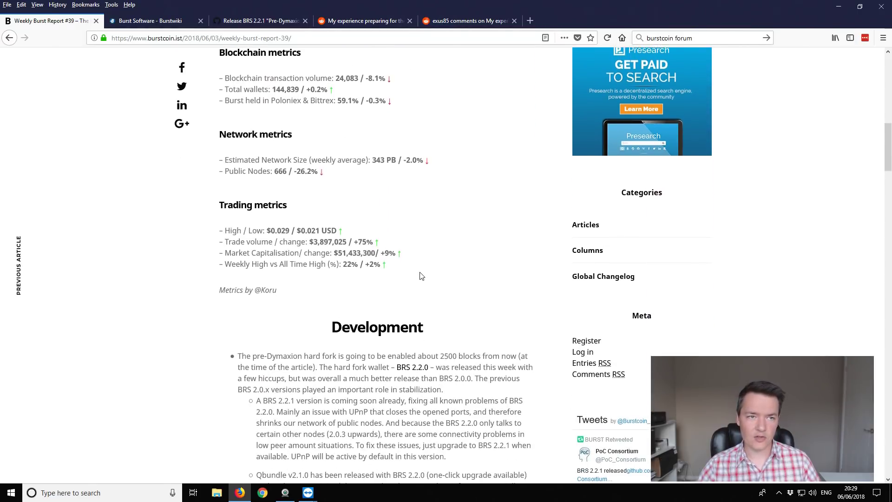
scroll(420, 274, up, 9)
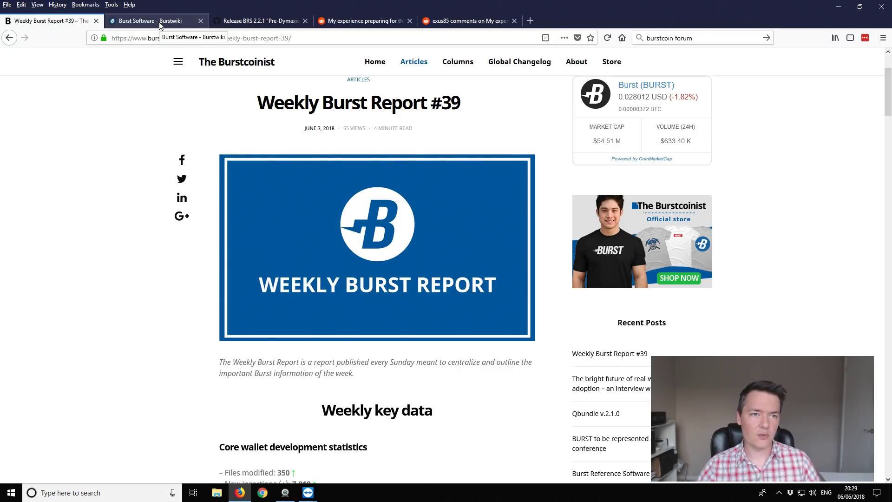
From Burstwiki's Burst Software page, open the QBundle download link in a new tab.
click(159, 24)
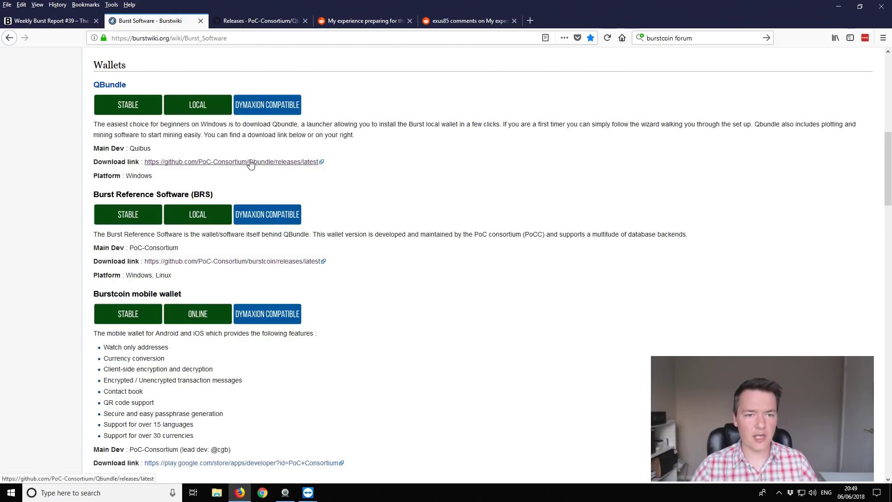
right_click(251, 163)
click(278, 169)
click(256, 20)
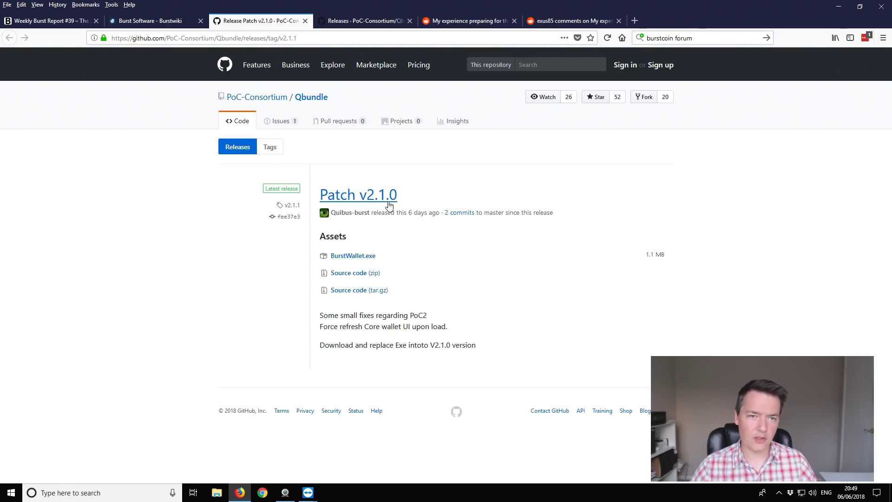
Copy the Qbundle_portable_v2.1.0.zip link from the v2.1.0 entry in the Qbundle releases list.
click(315, 99)
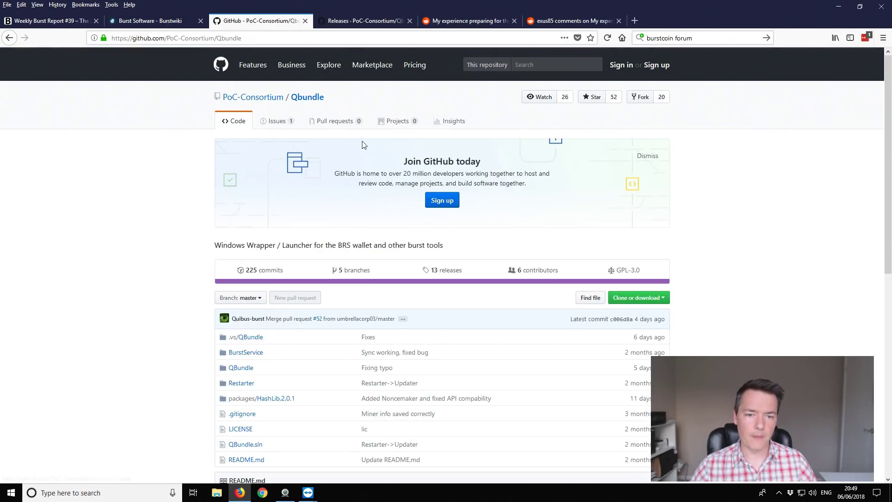
click(444, 274)
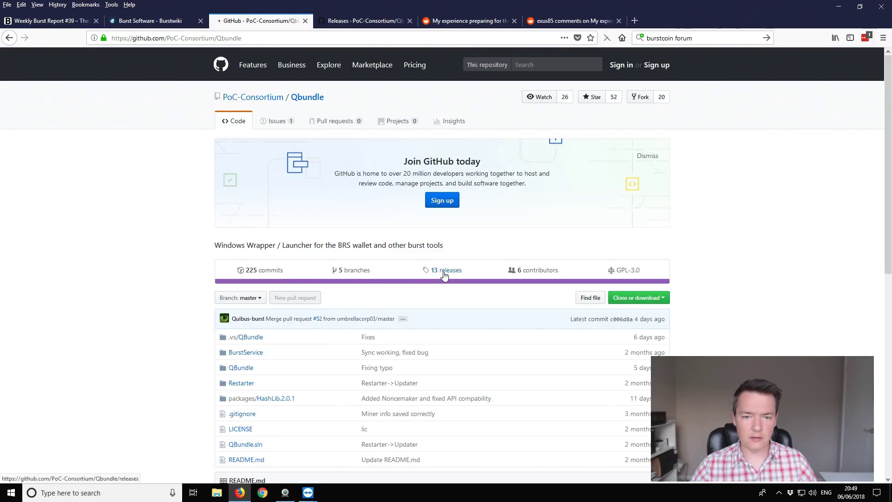
scroll(448, 257, down, 5)
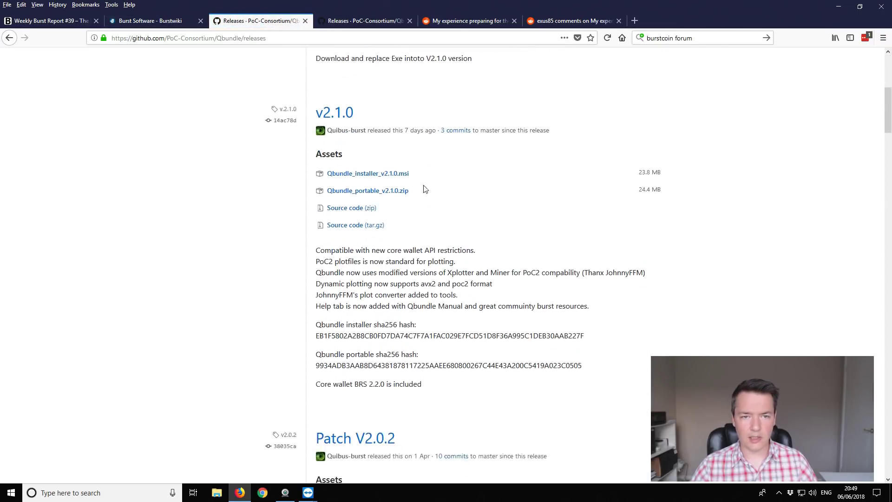
scroll(424, 189, down, 1)
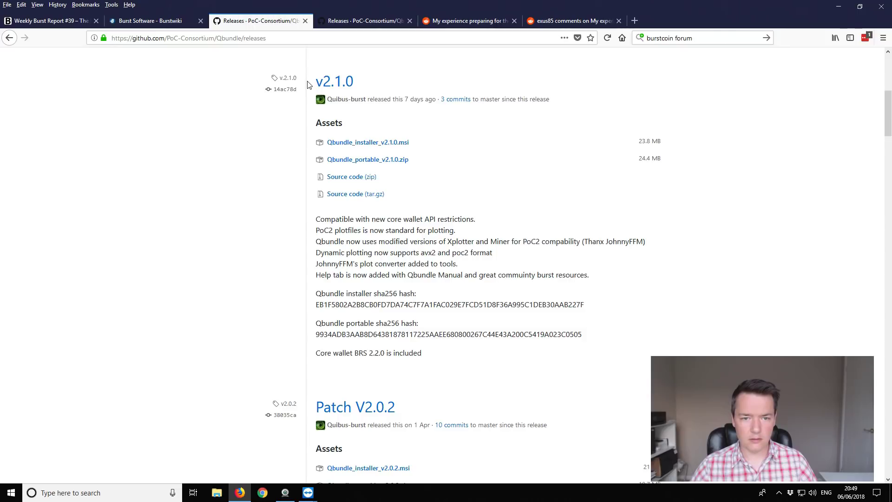
drag(321, 96, 529, 372)
click(537, 362)
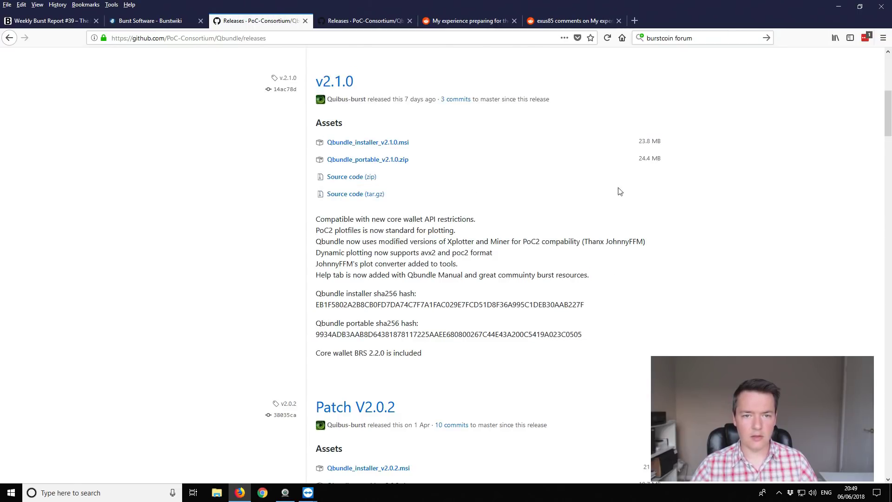
right_click(386, 165)
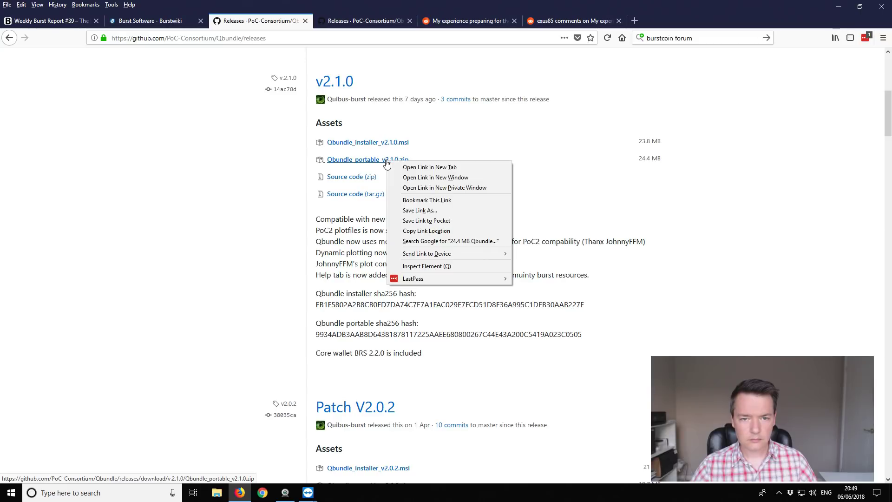
click(434, 232)
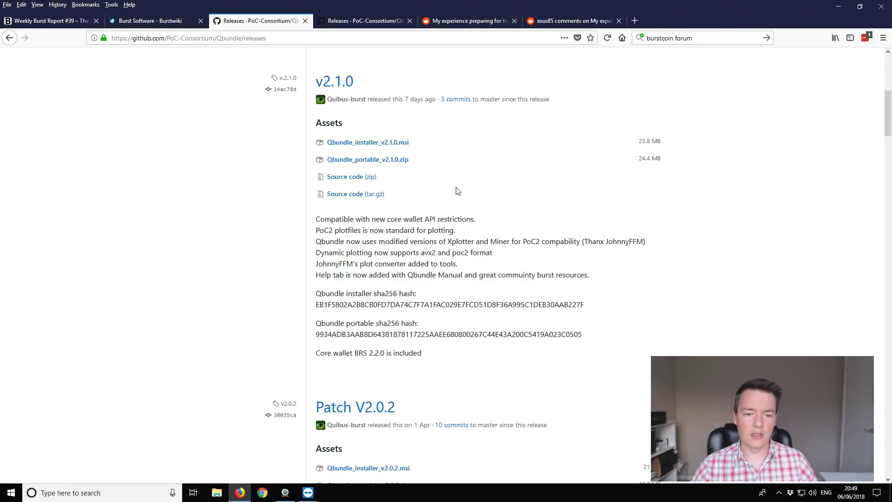
Download Qbundle_portable_v2.1.0.zip from the copied address onto Revo PCIe (I:), then minimise Firefox.
mouse_move(308, 493)
click(348, 474)
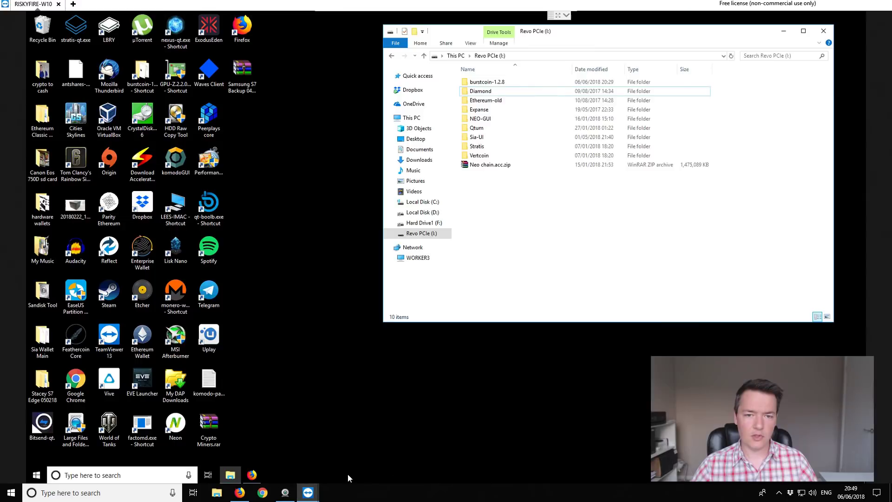
click(252, 473)
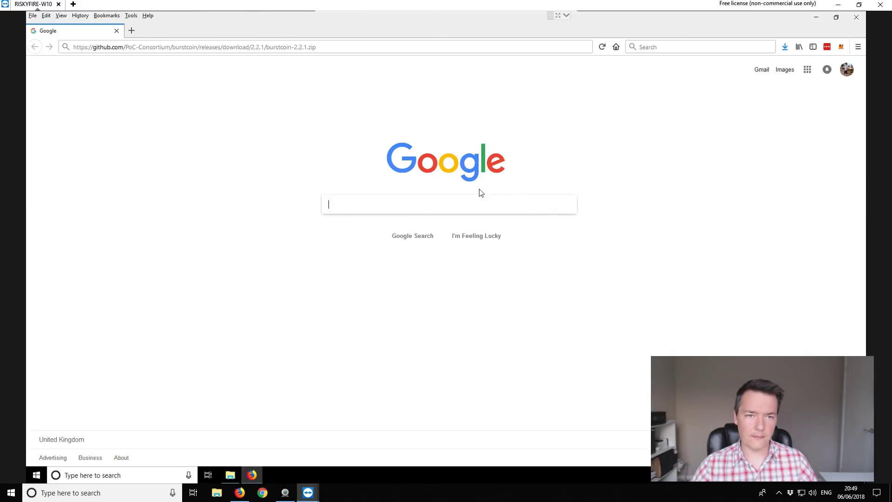
click(237, 47)
key(BackSpace)
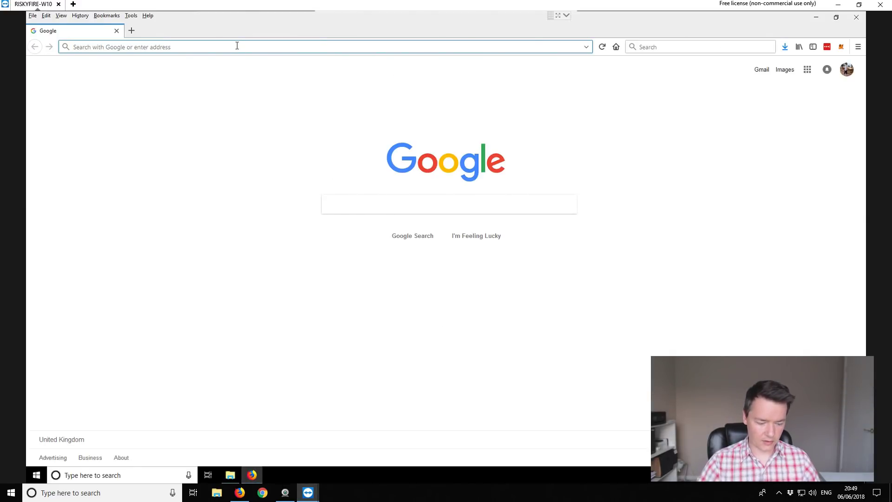
key(ctrl+v)
key(Return)
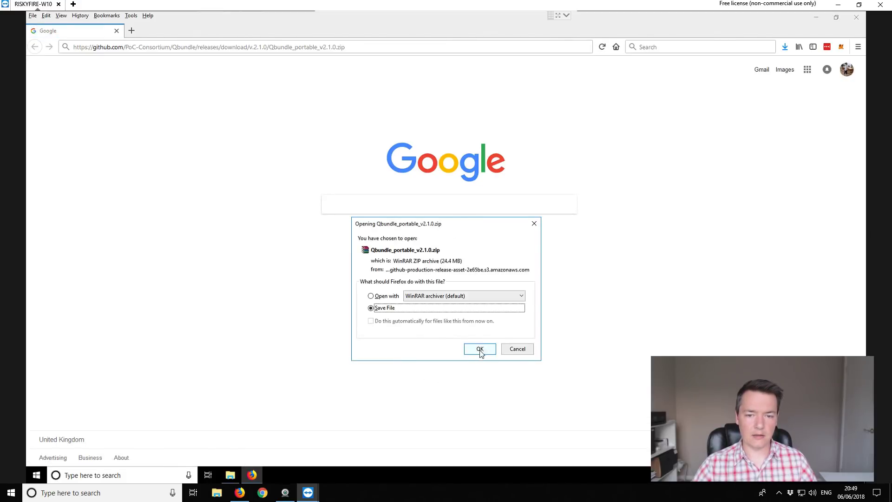
click(479, 350)
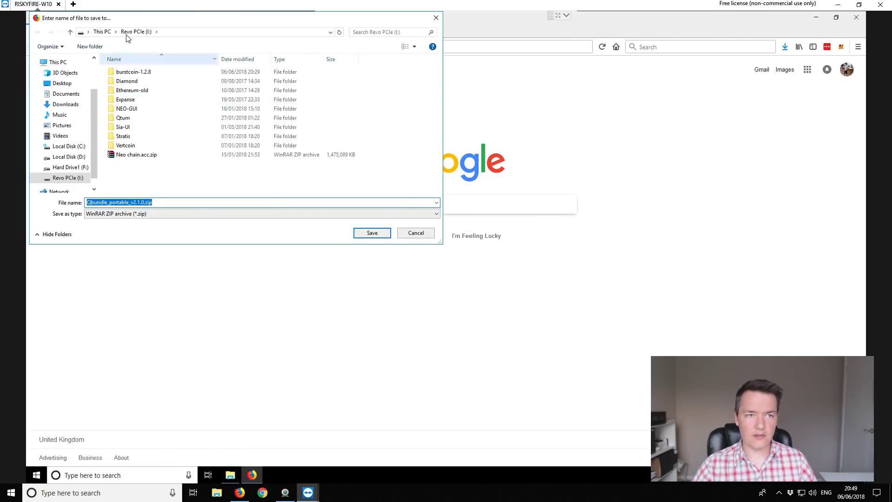
click(369, 235)
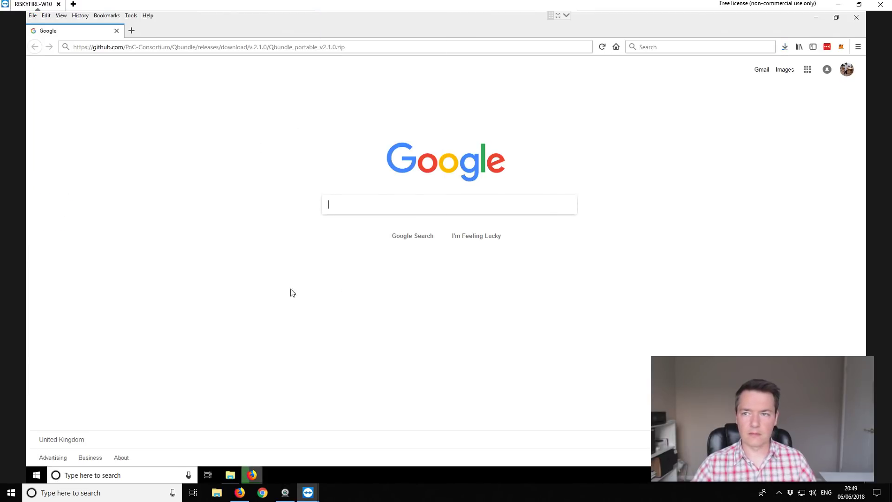
click(822, 20)
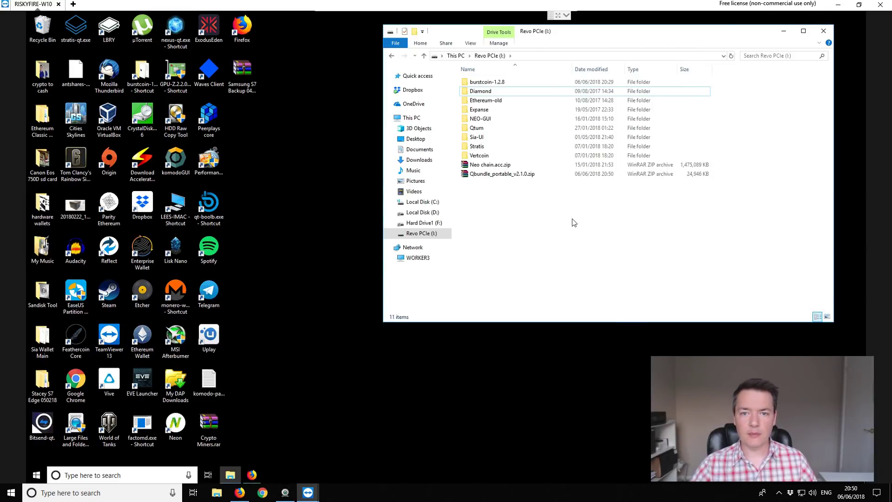
Extract Qbundle_portable_v2.1.0.zip here on Revo PCIe (I:) and check the new folder's contents.
click(510, 178)
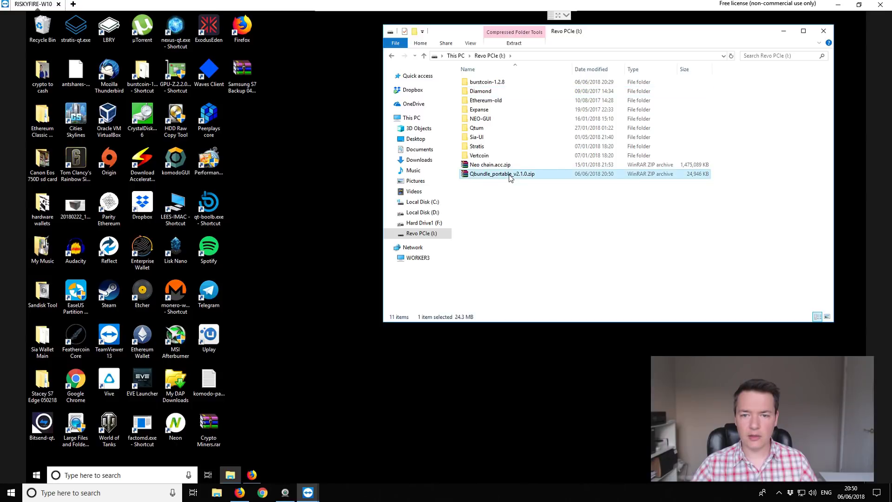
right_click(510, 178)
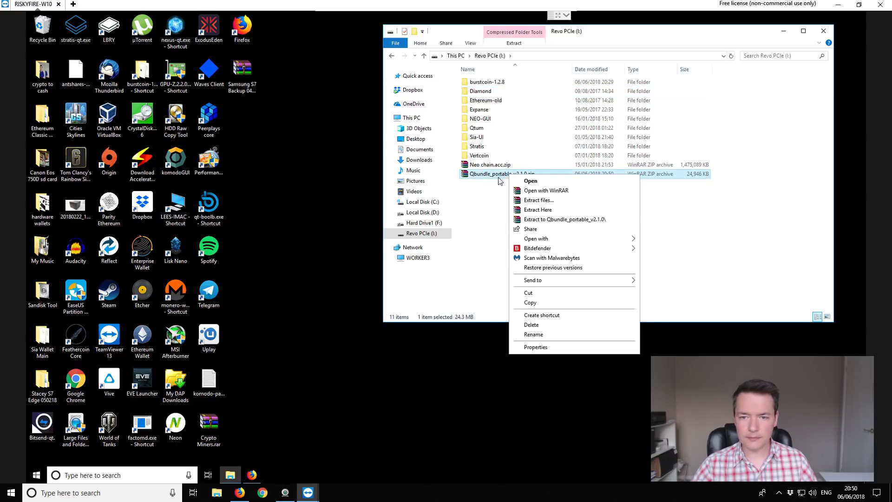
click(541, 221)
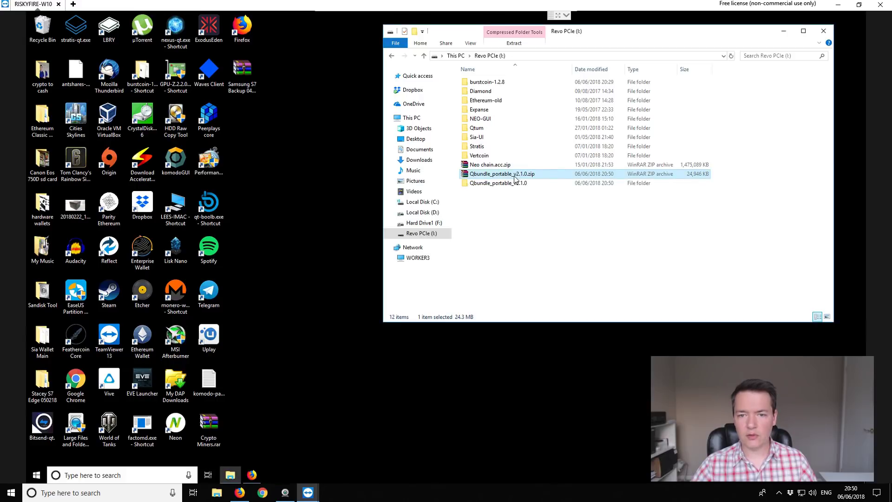
click(528, 239)
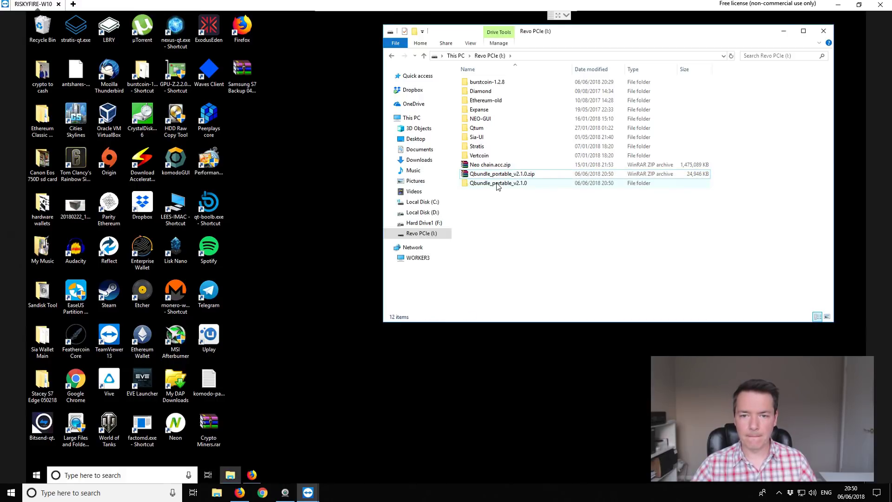
double_click(497, 184)
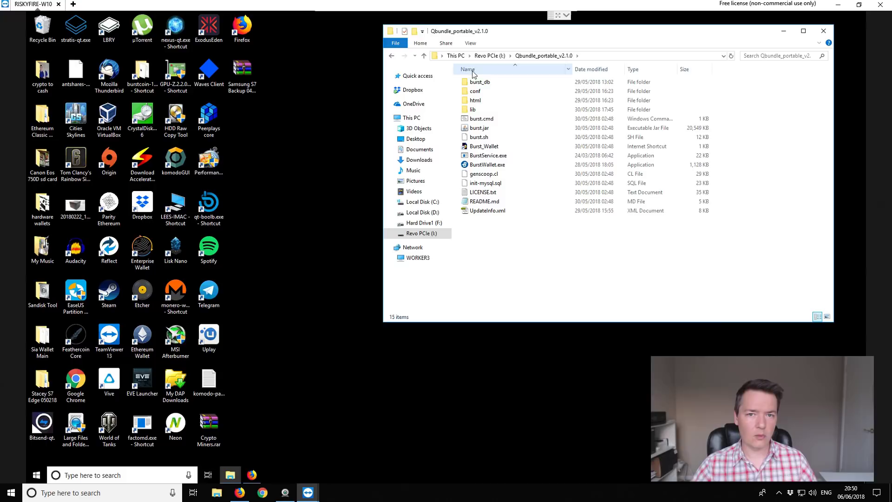
click(424, 56)
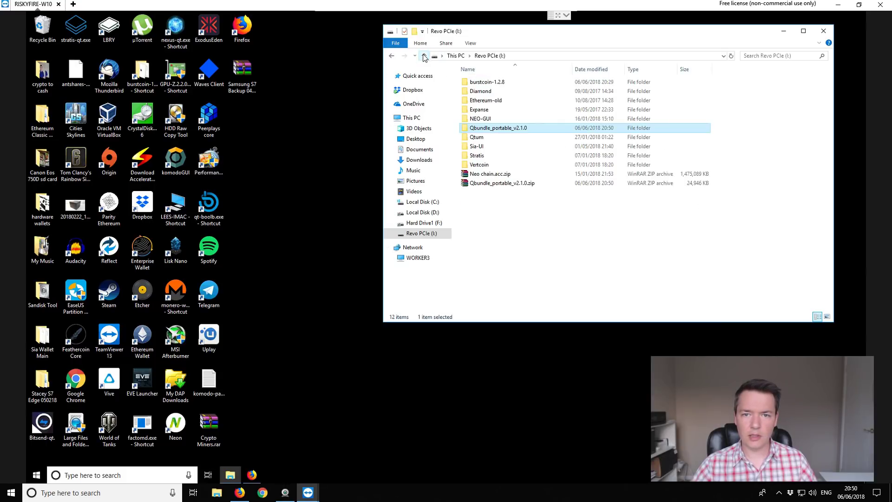
Copy burst_db from burstcoin-1.2.8 and paste it into the Qbundle_portable_v2.1.0 folder.
double_click(494, 84)
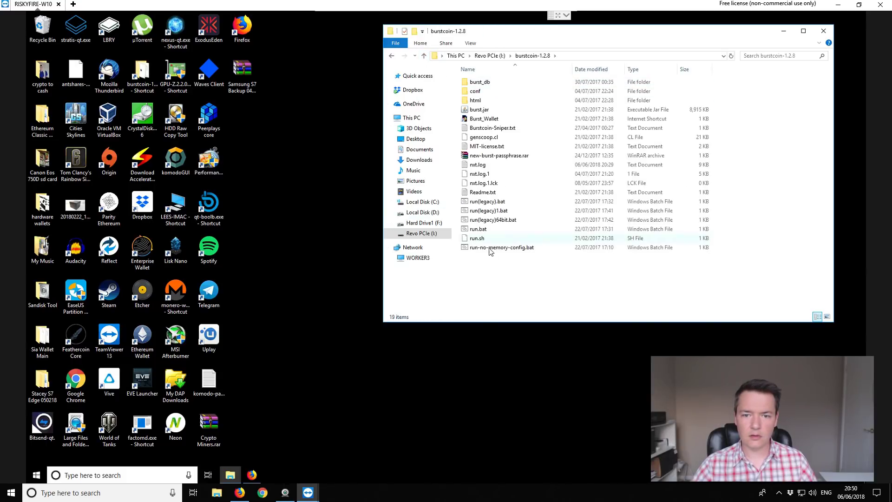
click(481, 87)
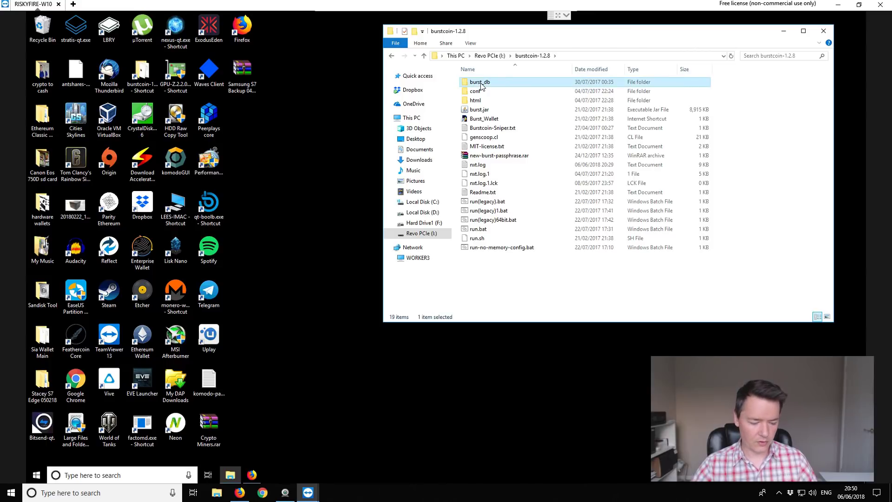
click(424, 56)
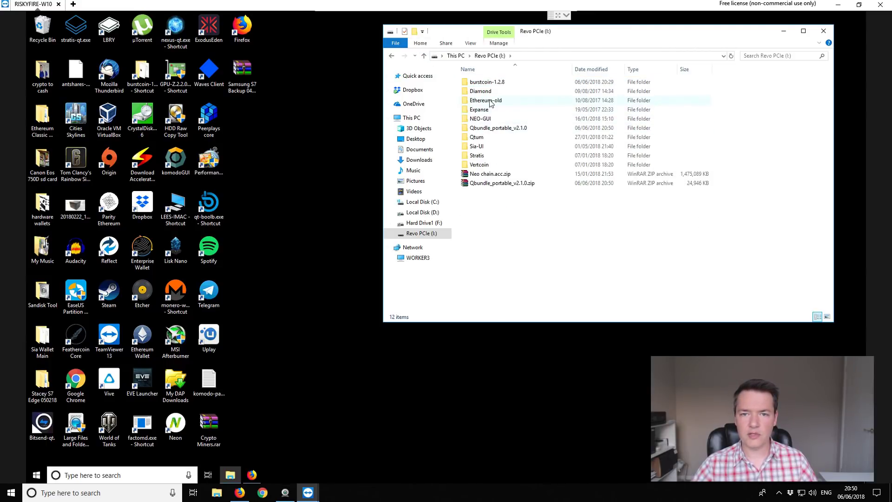
double_click(495, 130)
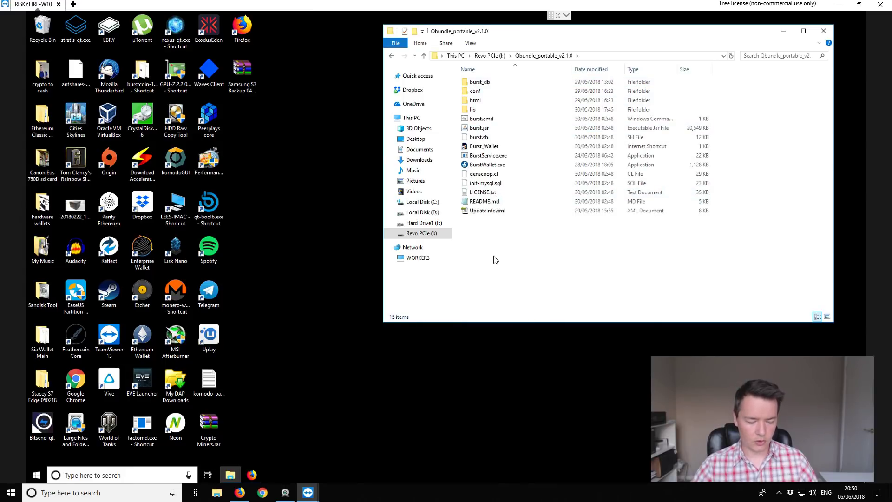
key(ctrl+v)
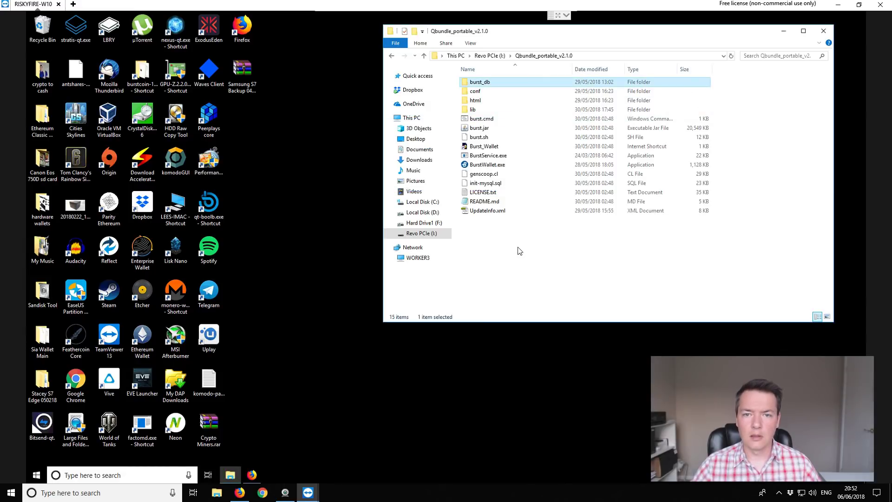
click(519, 251)
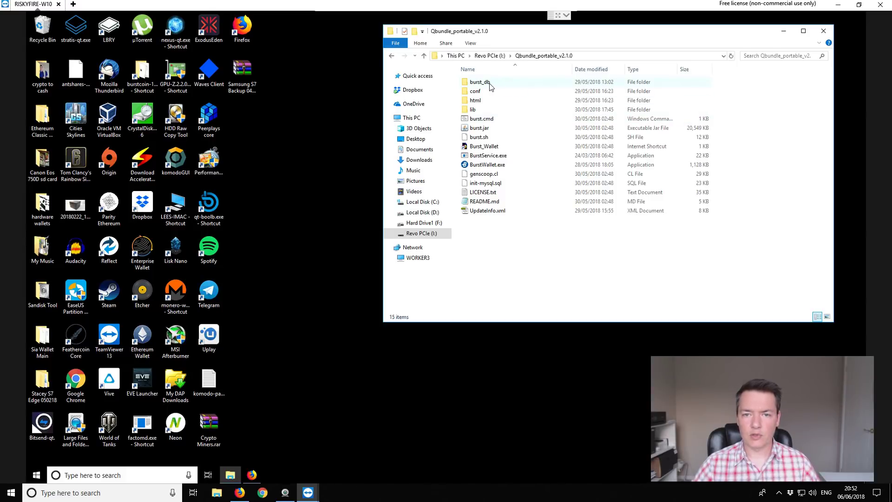
Launch BurstWallet.exe, letting it run past the SmartScreen warning via More info > Run anyway.
click(486, 167)
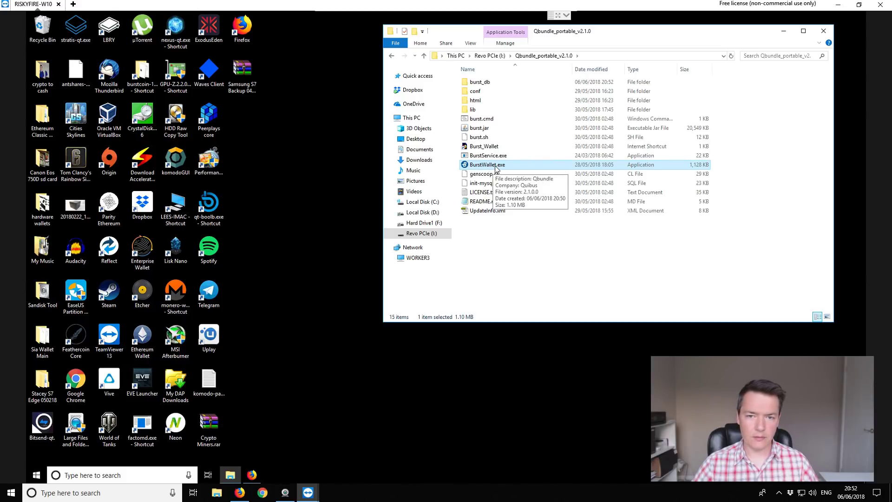
double_click(496, 166)
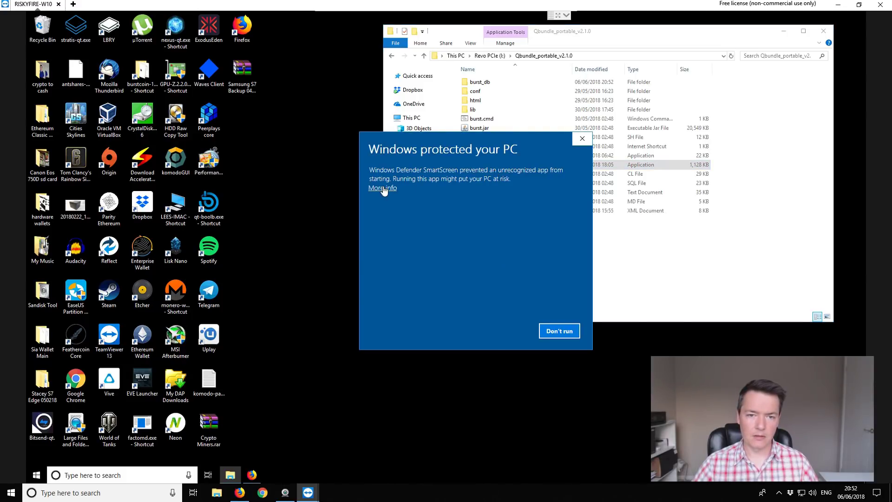
click(383, 188)
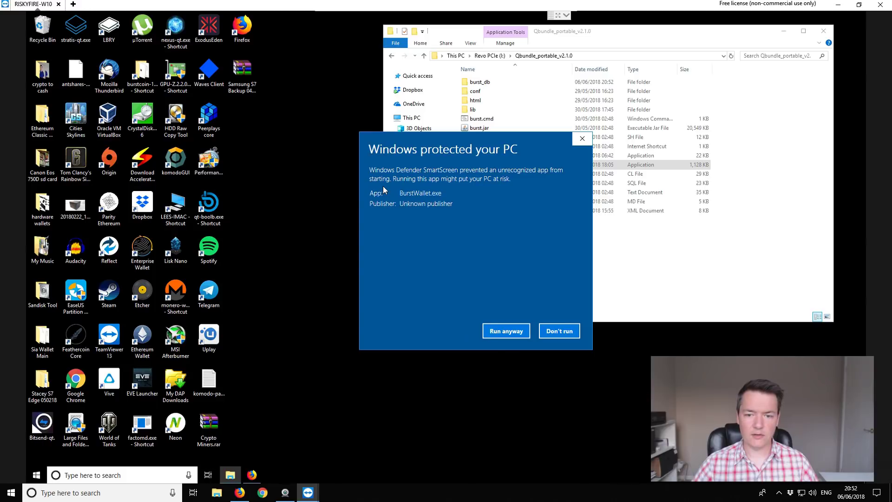
click(507, 331)
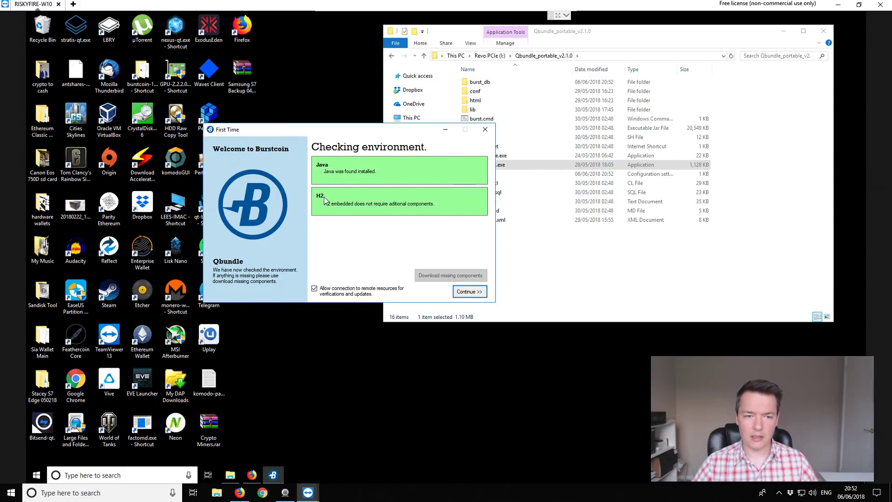
Accept the environment check so the Burstcoin Wallet v2.2.0 loads, synced to block 498559.
click(471, 294)
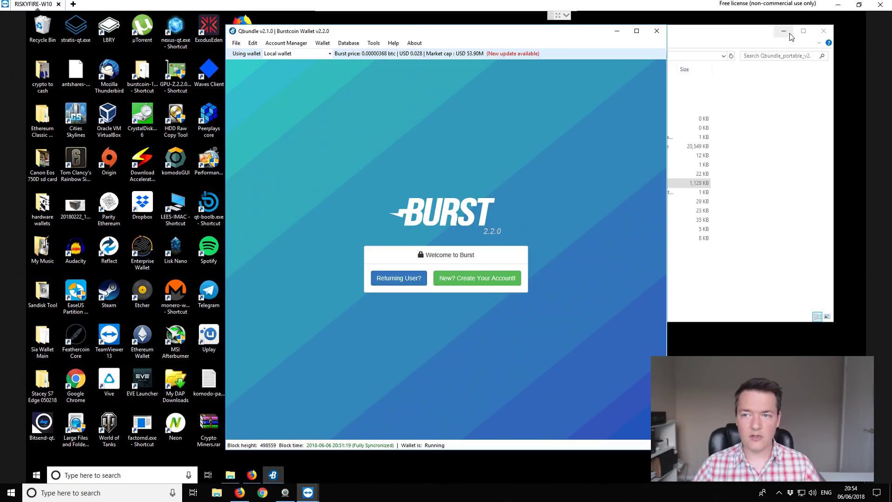
Browse the Revo PCIe drive and open the burstcoin-1.2.8 folder.
click(755, 173)
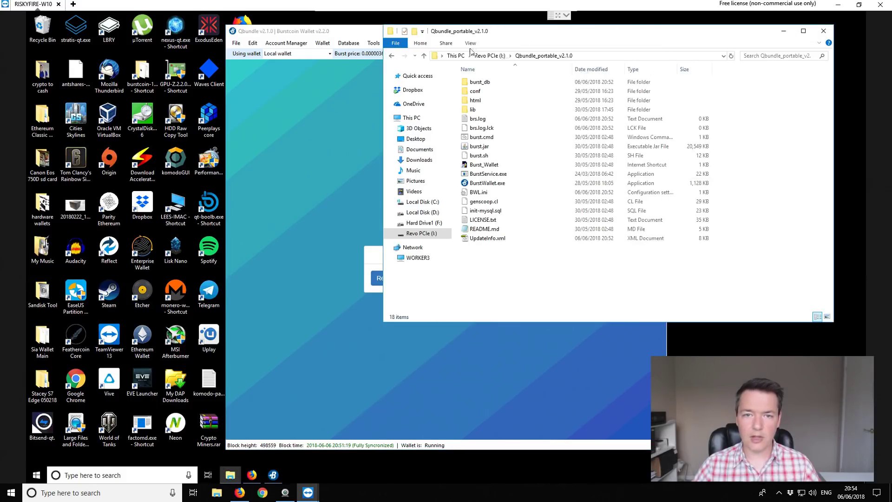
click(423, 55)
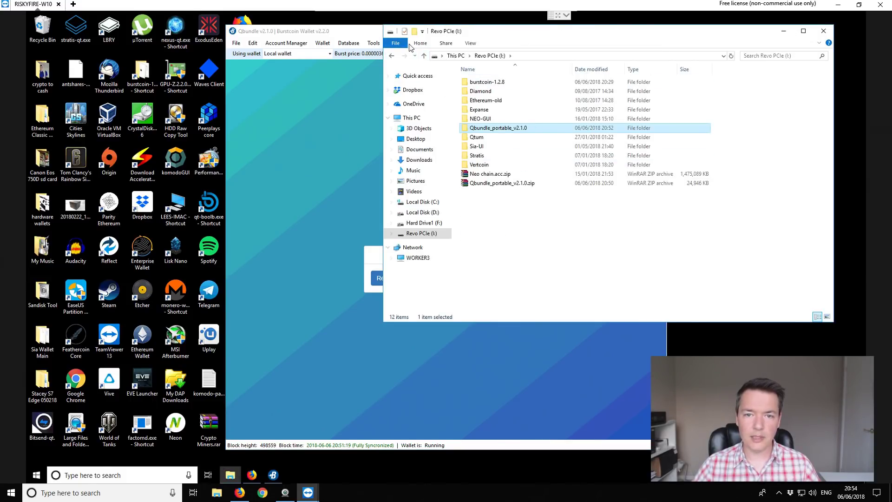
click(494, 256)
double_click(471, 85)
Log in as a returning user with the pasted passphrase, remembered for the session.
click(401, 110)
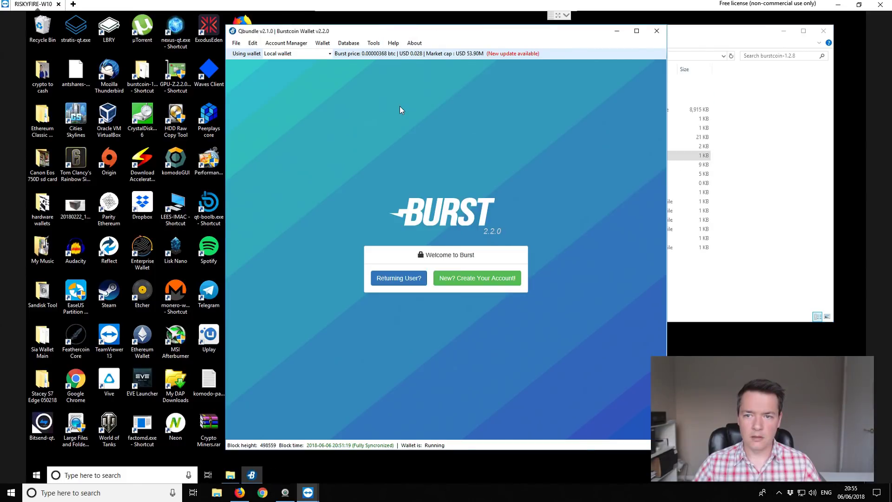
click(391, 280)
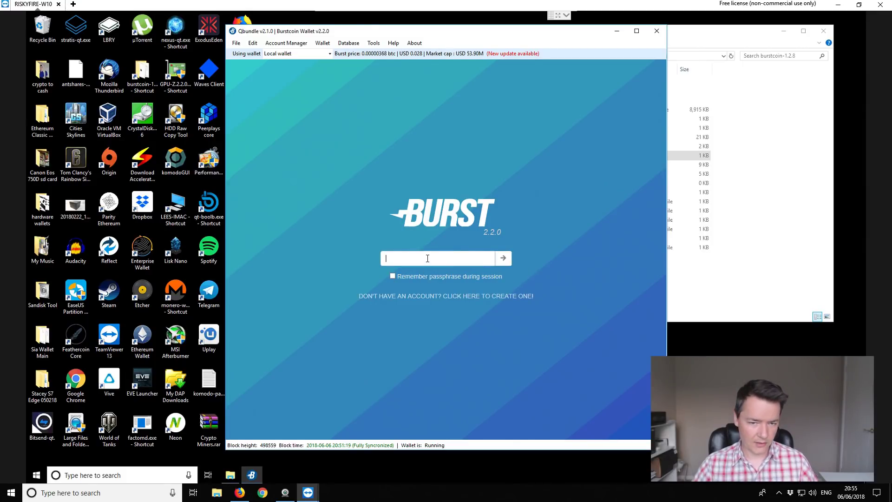
key(ctrl+v)
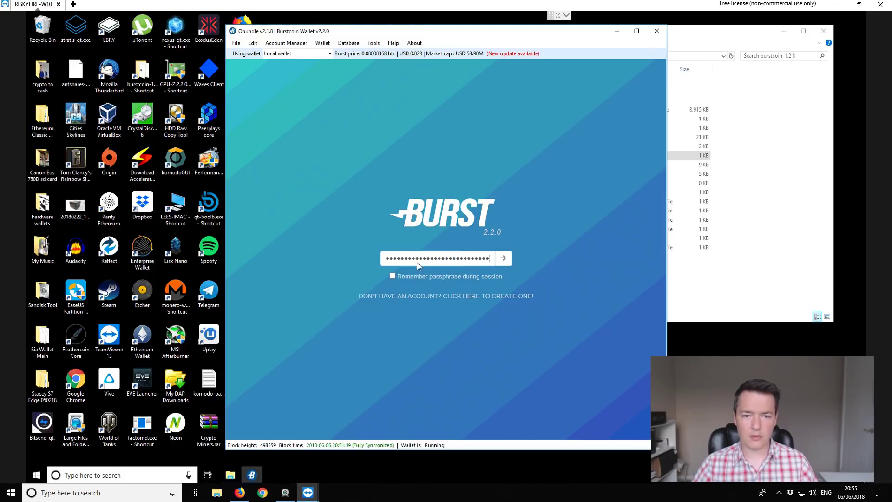
click(393, 276)
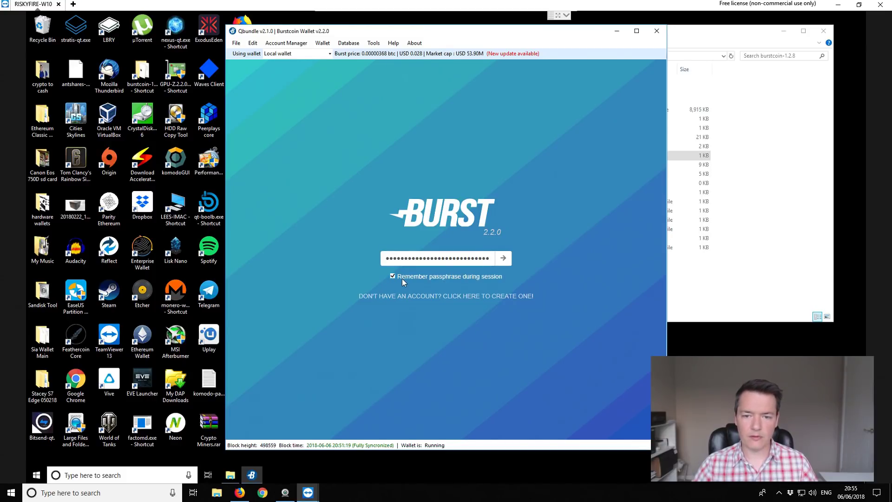
click(504, 259)
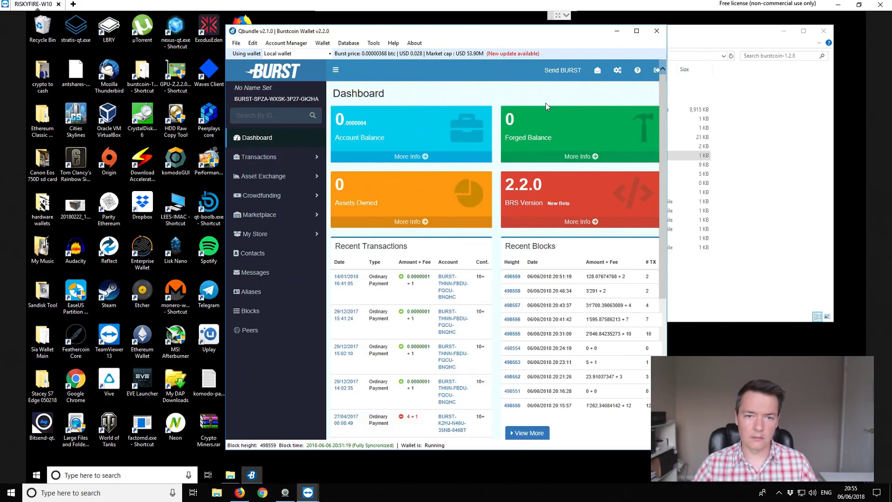
Maximize the wallet window to show the full dashboard and ten recent transactions.
click(639, 31)
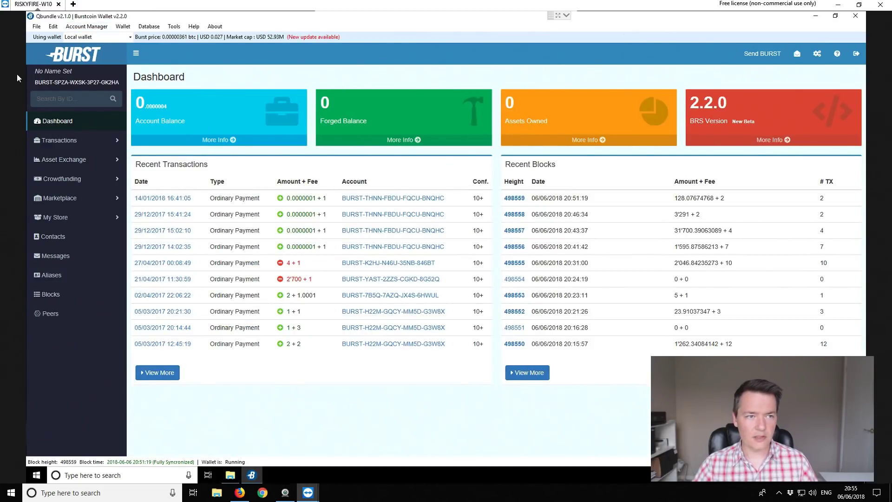